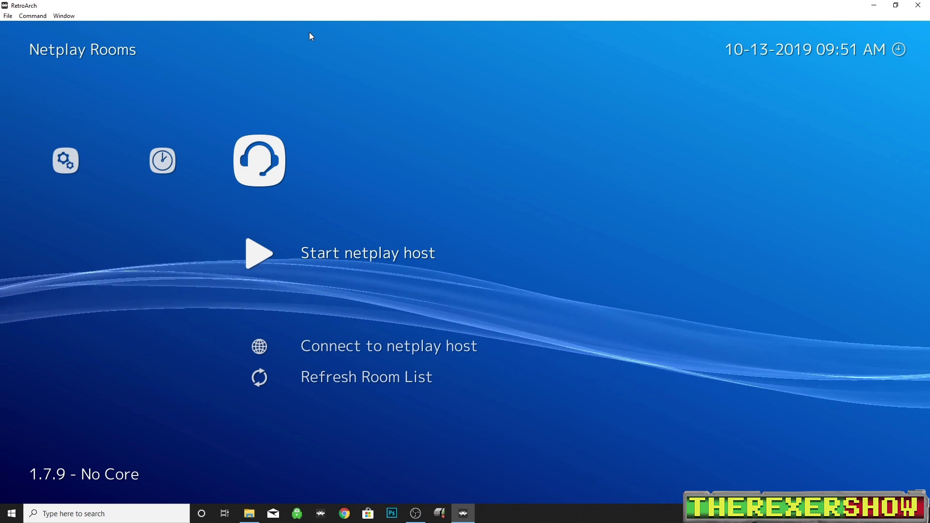
Move from Netplay Rooms back to the Main Menu, then head into Settings
key("Left")
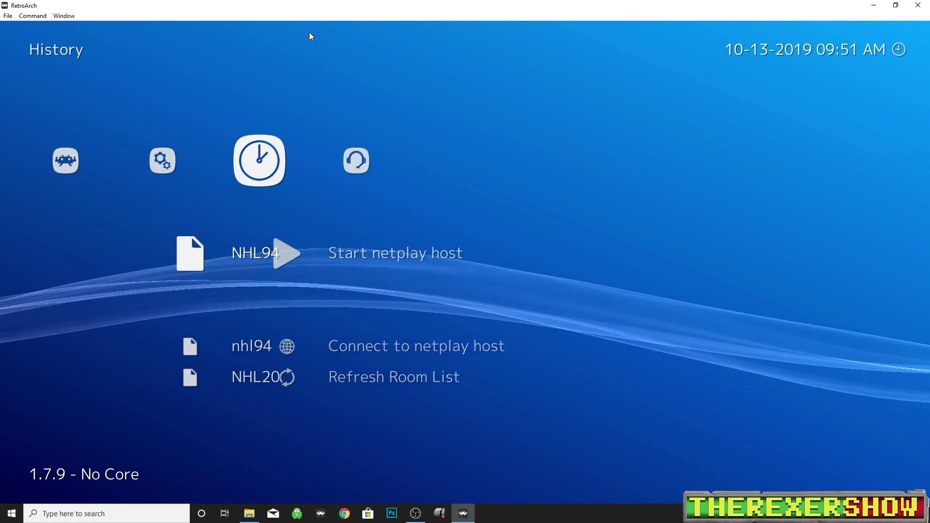
key("Left")
key("Left")
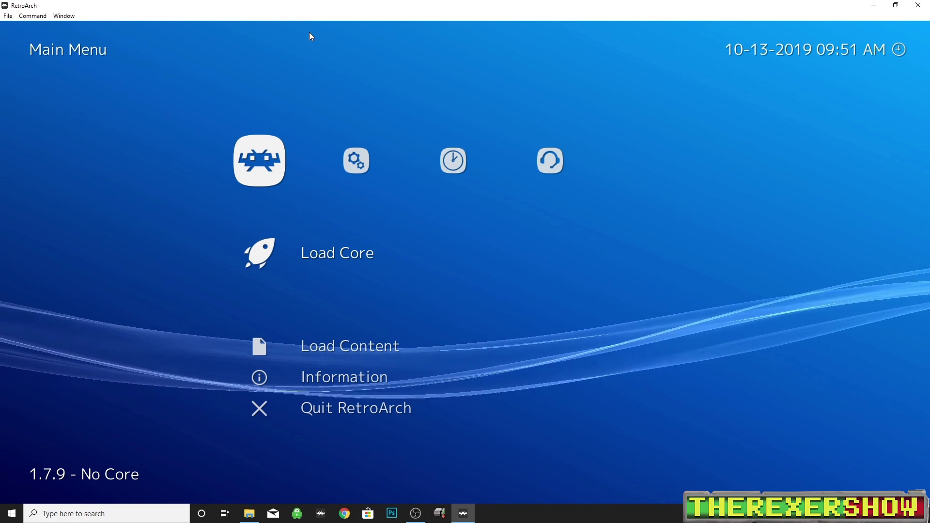
key("Right")
Open the Network settings and start editing the Server Password entry
key("Down")
key("Down")
key("Down")
key("Down")
key("Down")
key("Down")
key("Down")
key("Down")
key("Down")
key("Down")
key("Down")
key("Down")
key("Up")
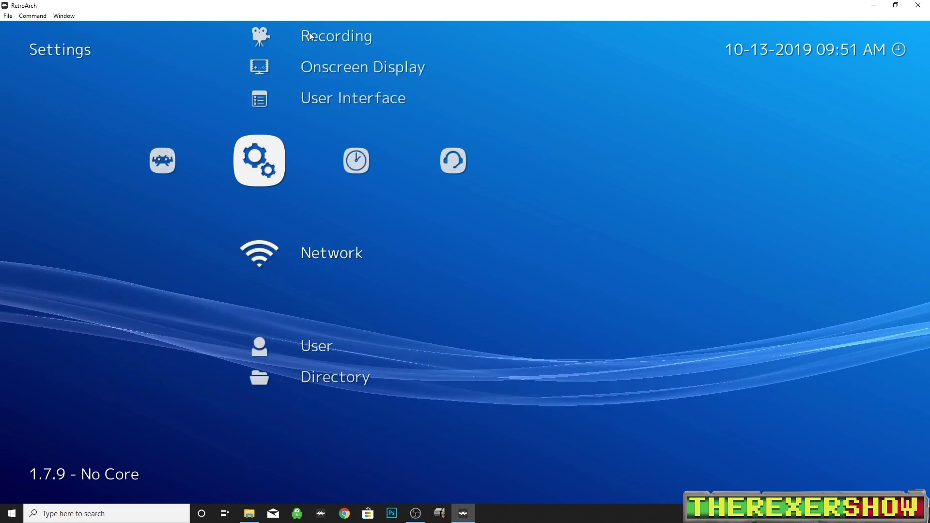
key("Return")
key("Down")
key("Down")
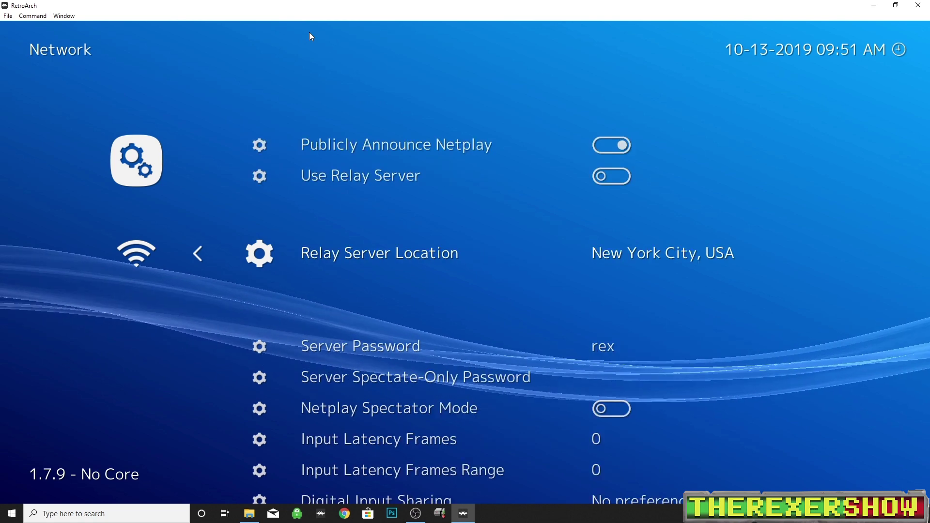
key("Up")
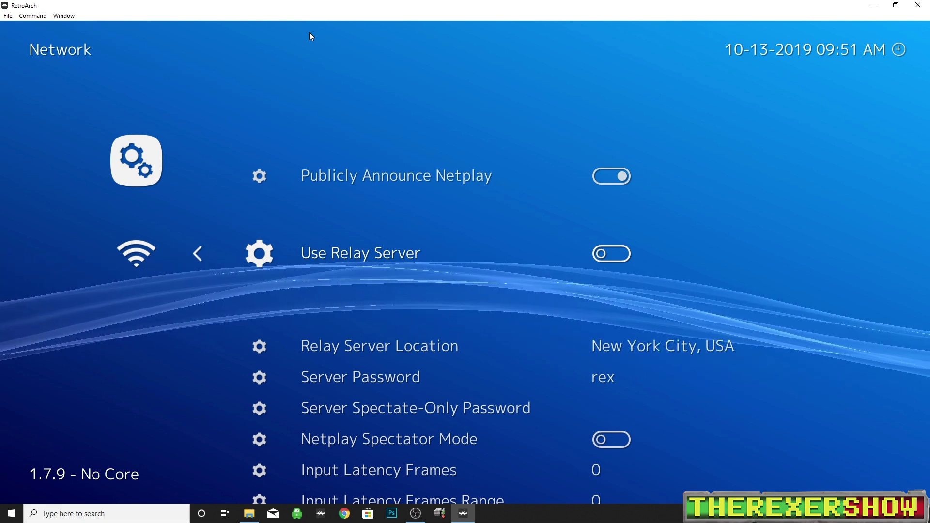
key("Down")
key("Down")
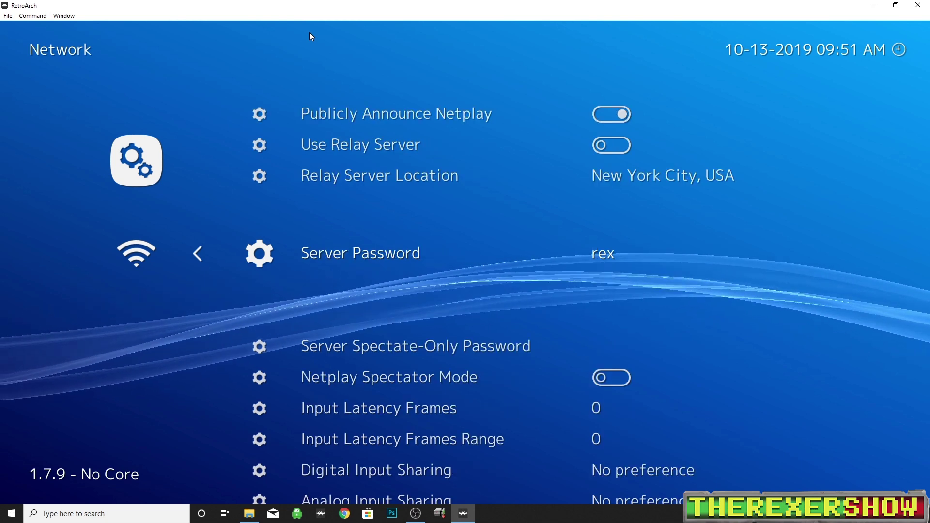
key("Return")
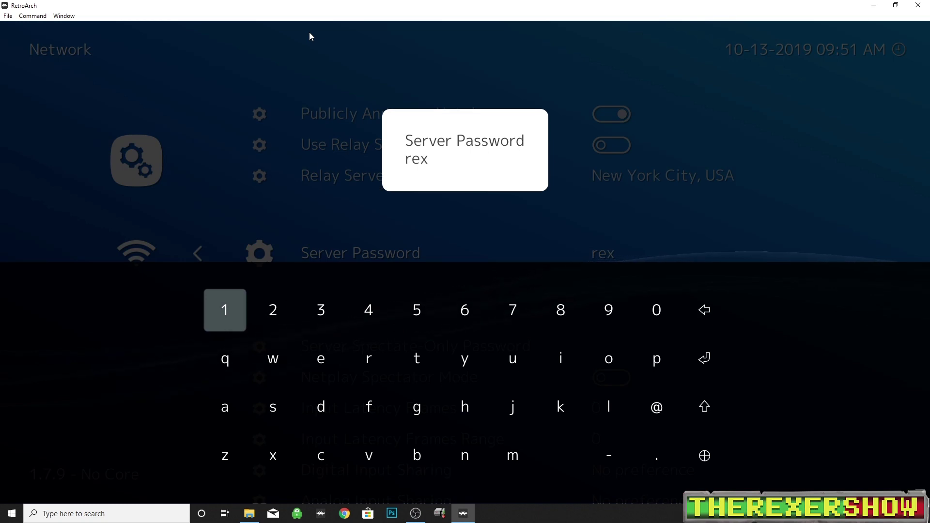
key("Return")
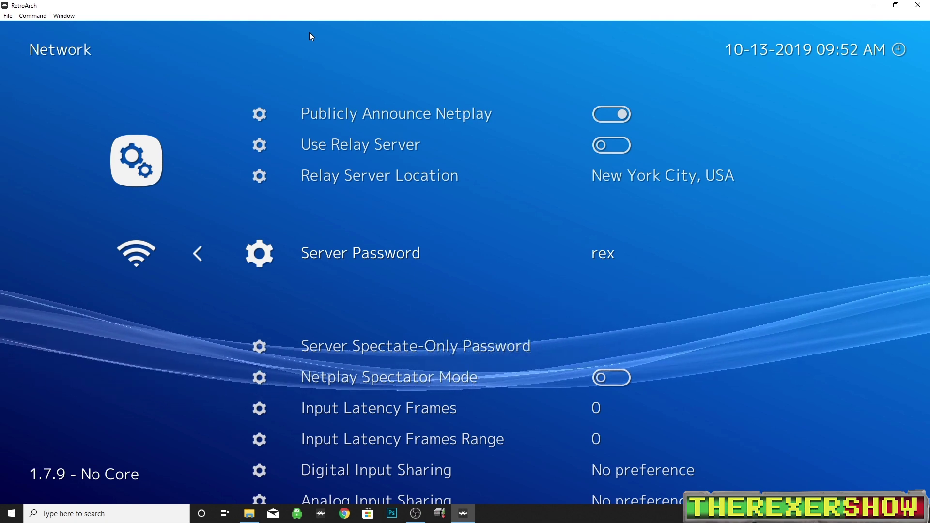
Back out of Network settings to the Main Menu and move across toward Netplay Rooms
key("BackSpace")
key("Left")
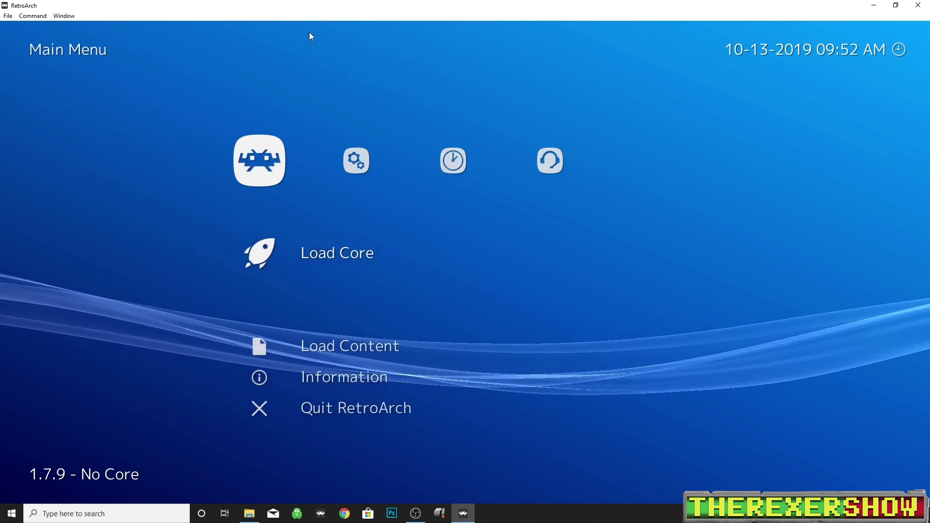
key("Right")
key("Right")
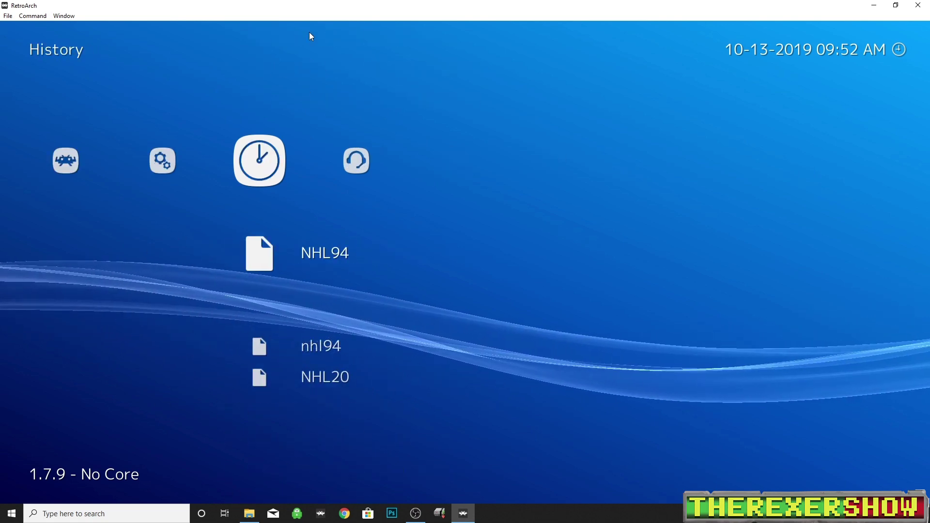
key("Left")
key("Left")
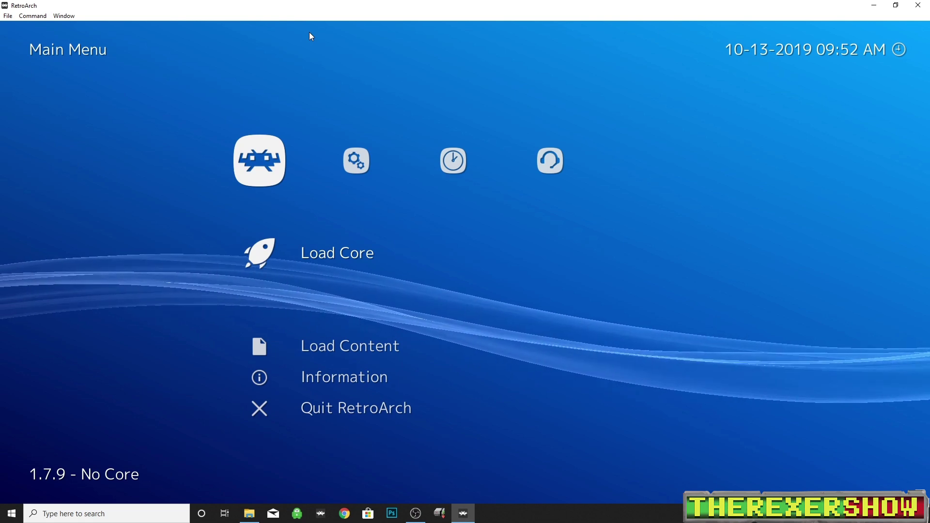
key("Right")
key("Right")
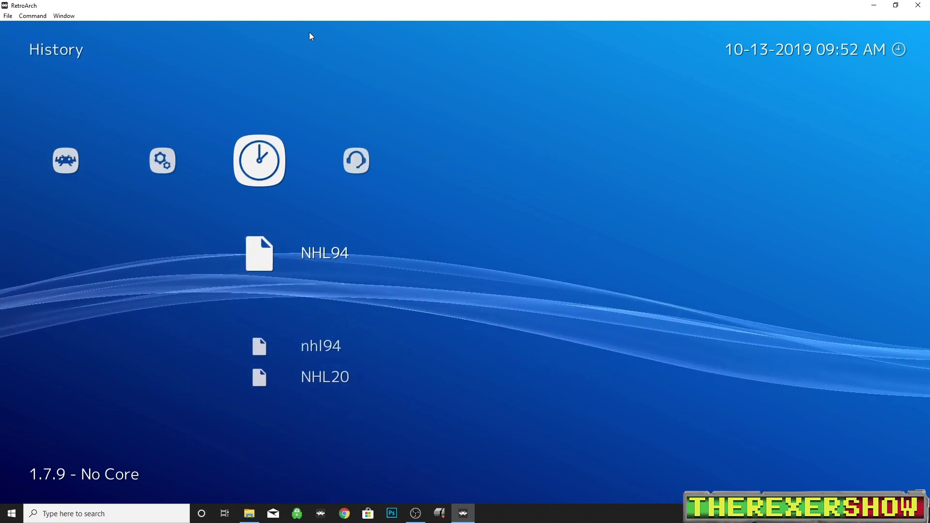
key("Right")
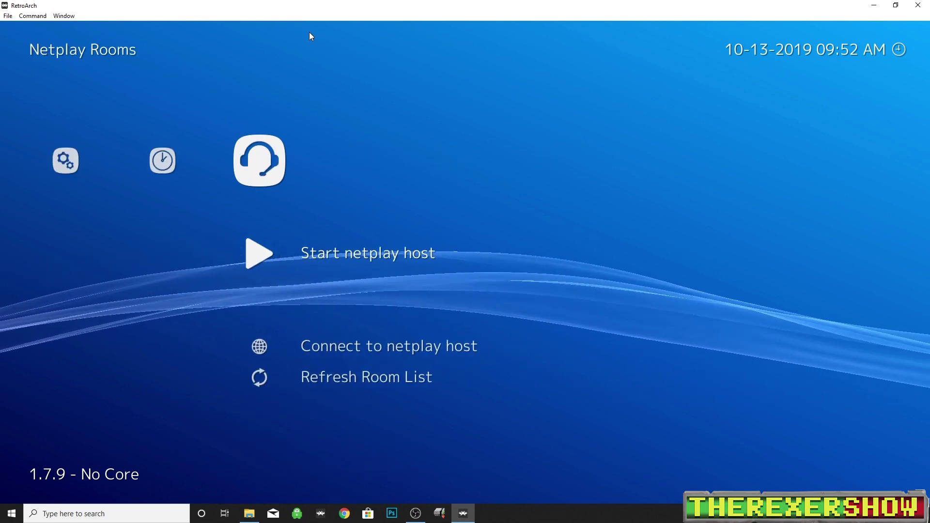
Refresh the netplay room list and browse the hosts up to Internet: default(US)
key("Down")
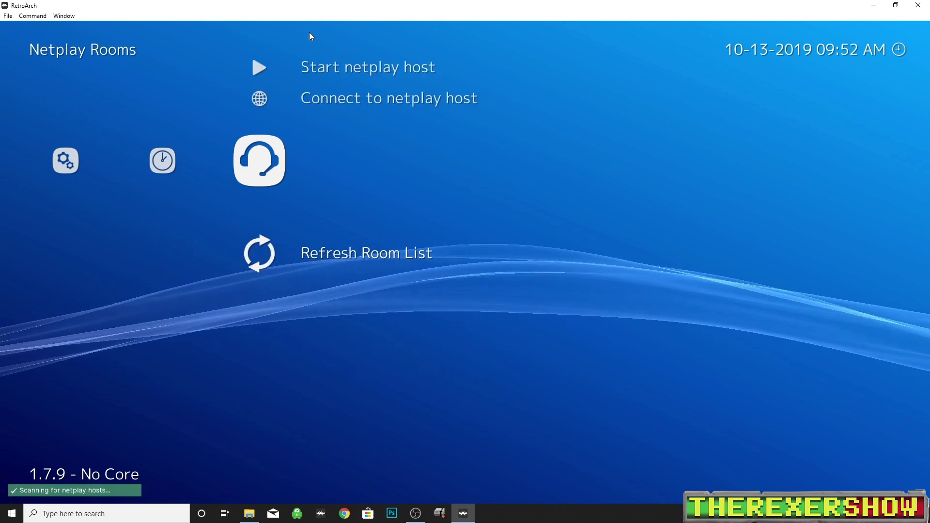
key("Return")
key("Down")
key("Down")
key("Down")
key("Down")
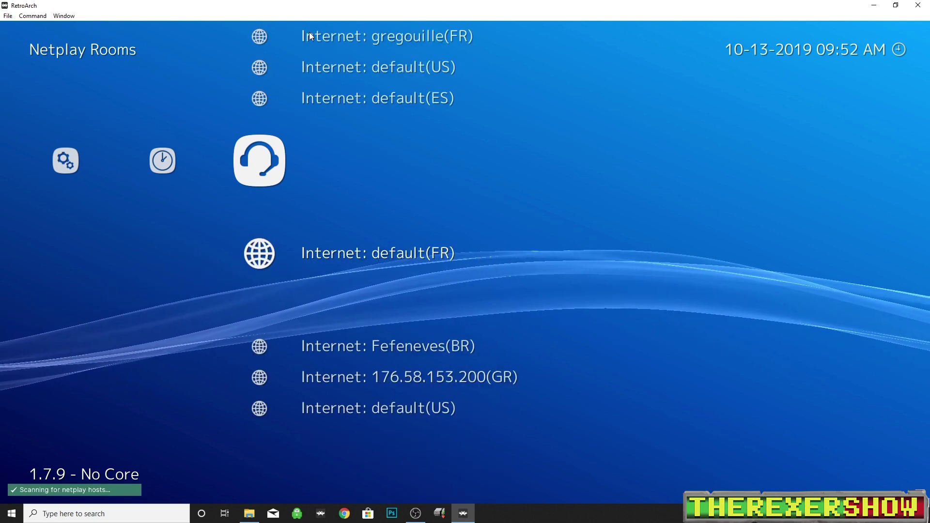
key("Up")
key("Up")
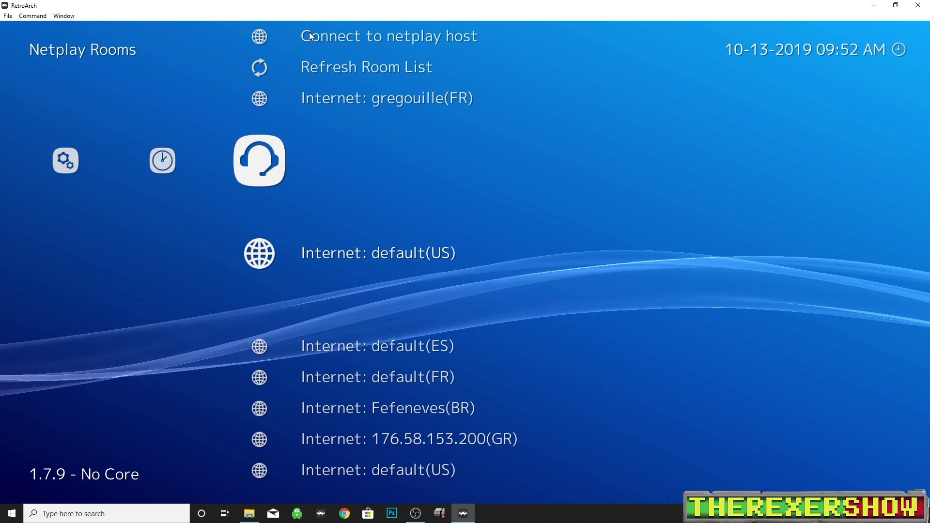